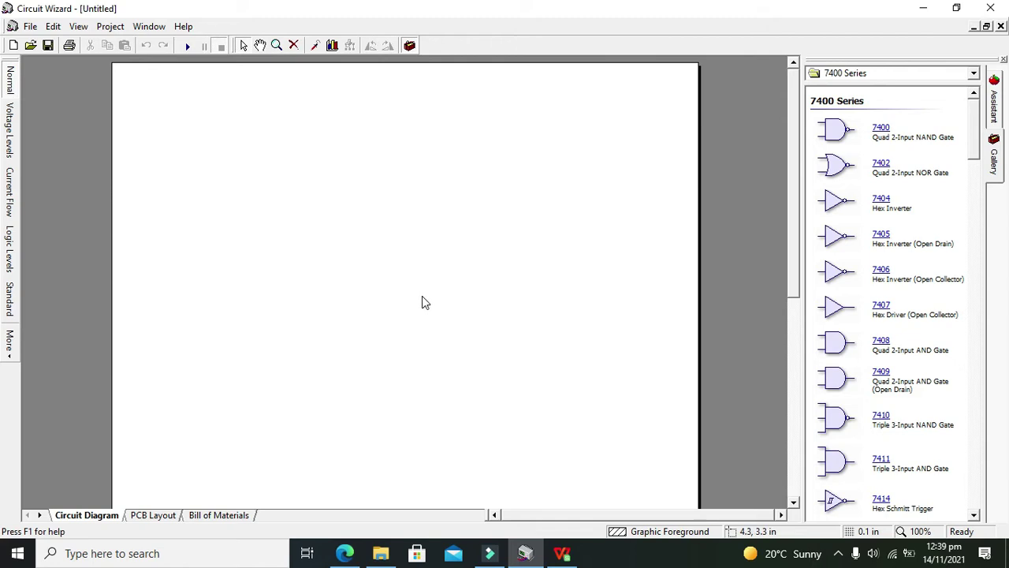
Place a 9V battery at the lower left and a 1K resistor to its right.
click(870, 74)
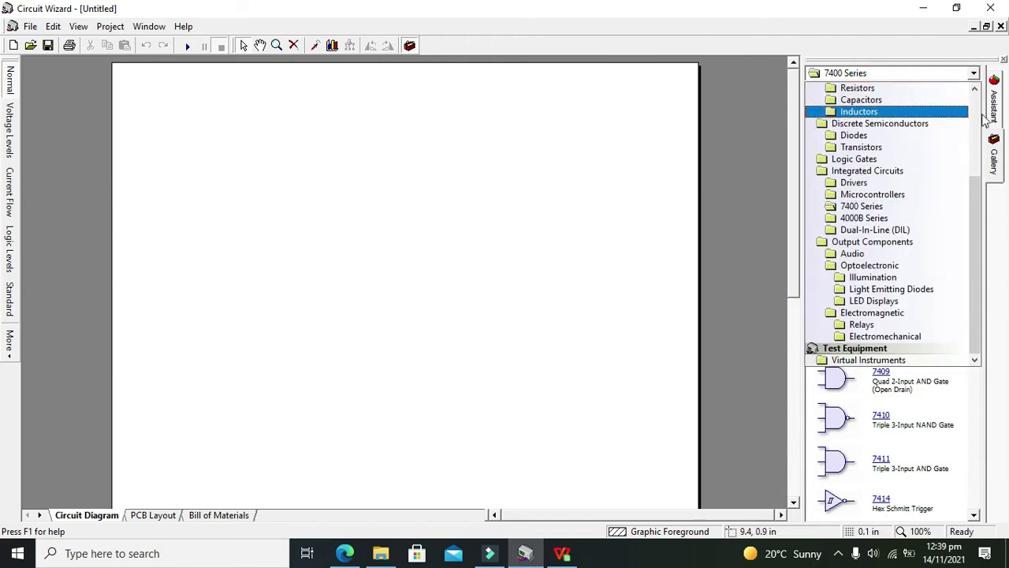
scroll(973, 108, up, 4)
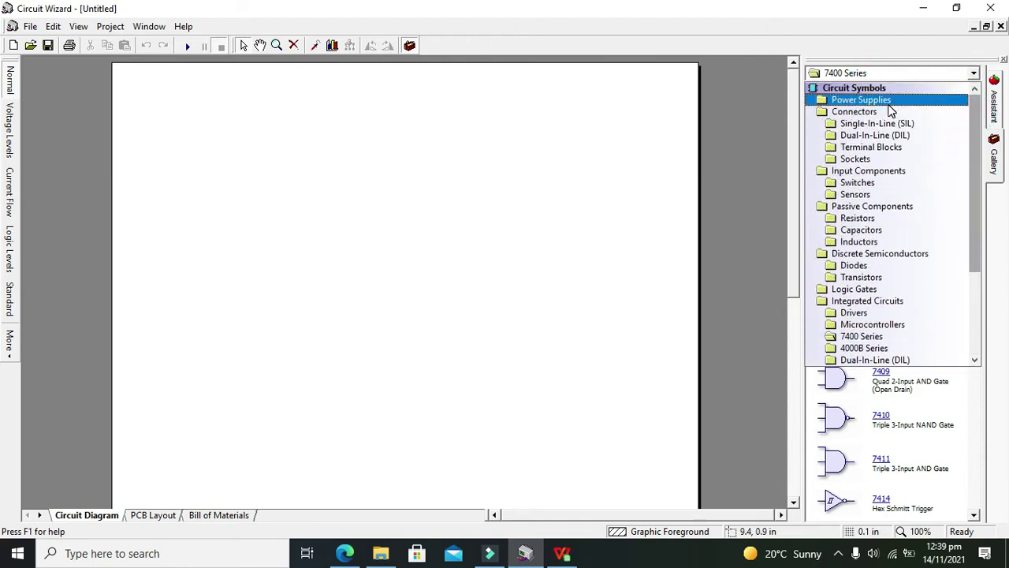
click(887, 103)
drag(843, 141, 197, 363)
click(274, 349)
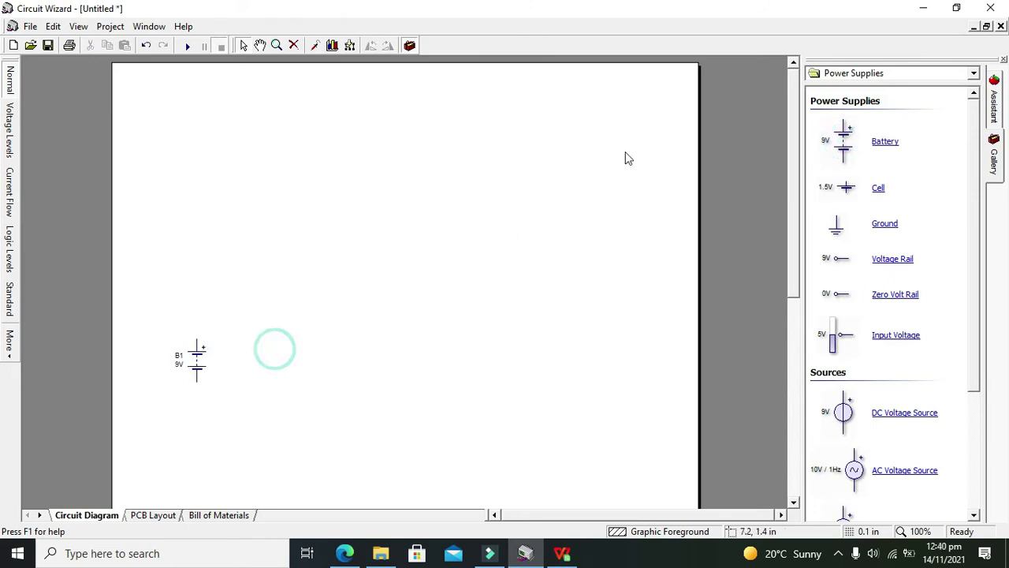
click(888, 78)
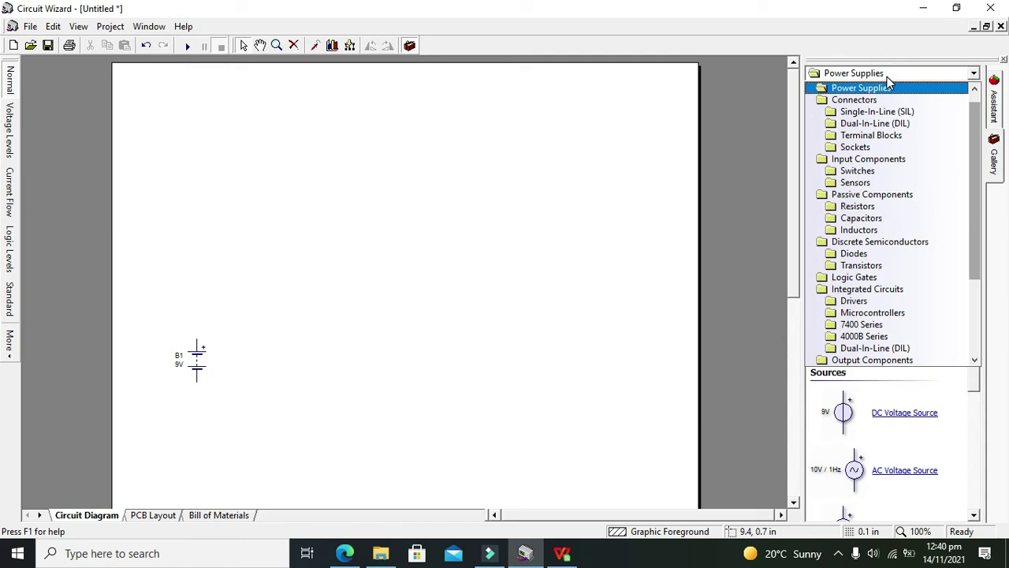
click(858, 205)
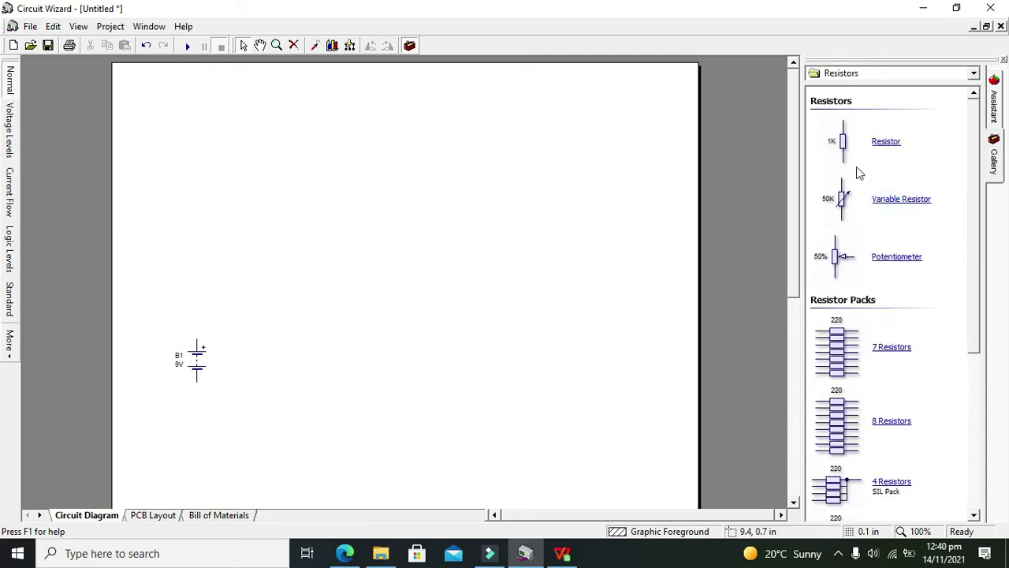
drag(842, 146, 322, 371)
click(400, 357)
Add a voltmeter beside the resistor and a horizontally rotated ammeter above, between battery and resistor.
click(872, 74)
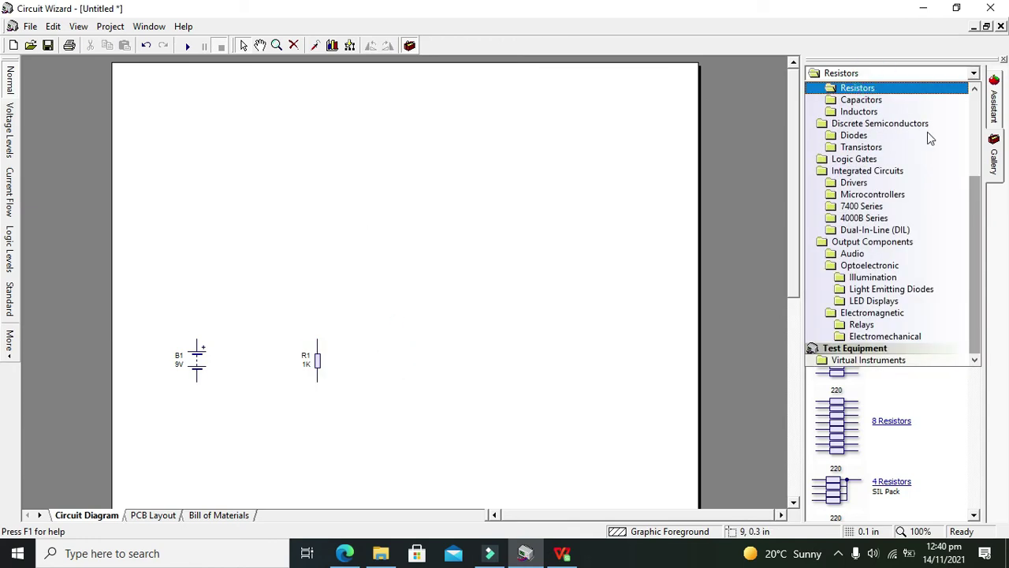
click(893, 366)
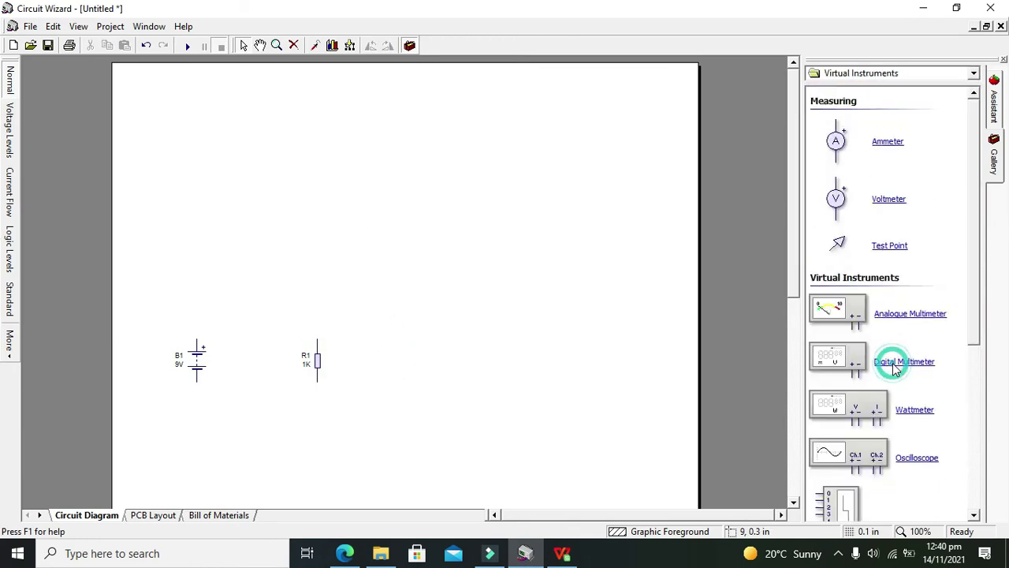
click(835, 202)
click(386, 358)
click(539, 349)
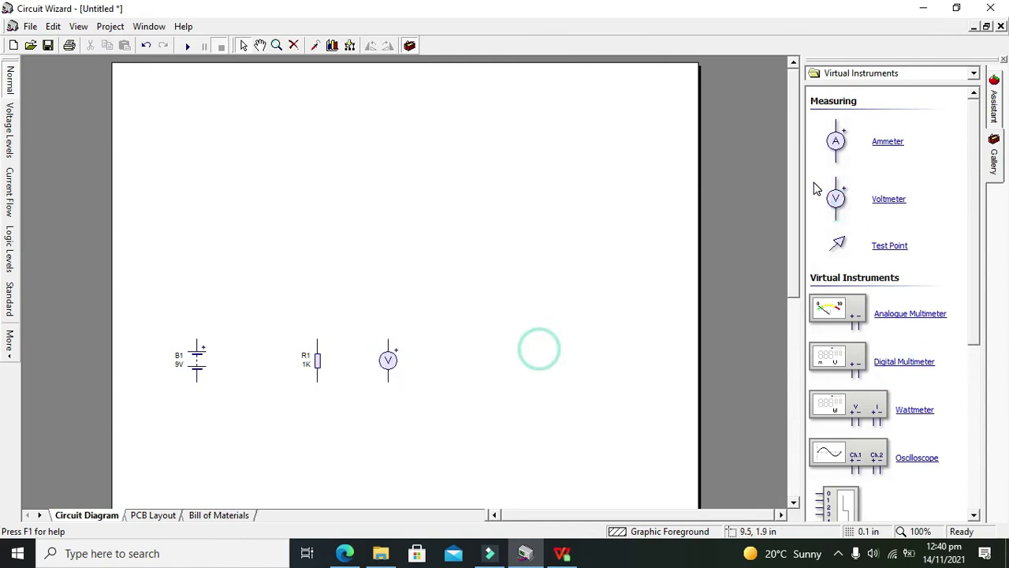
click(882, 140)
click(254, 297)
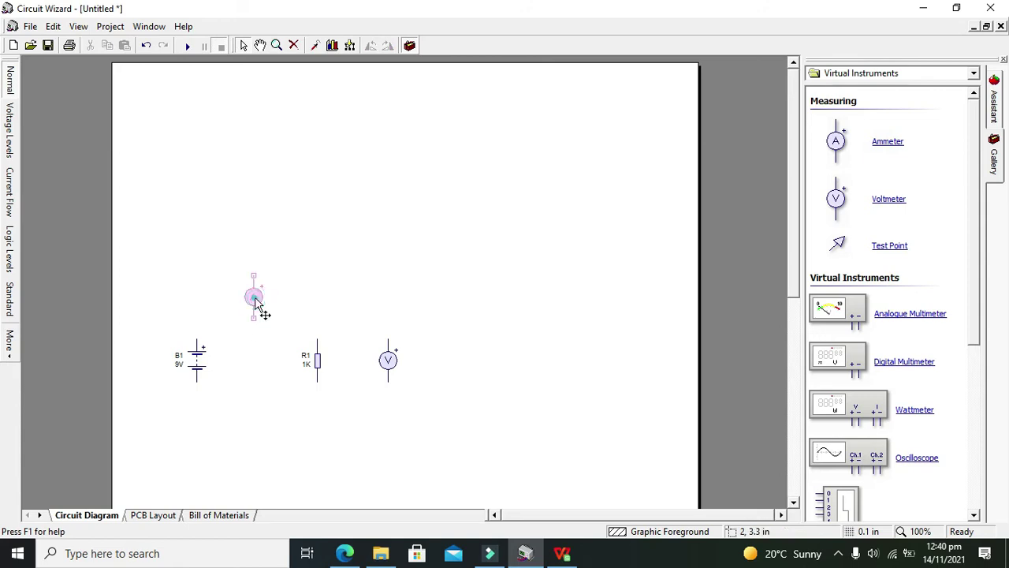
click(370, 45)
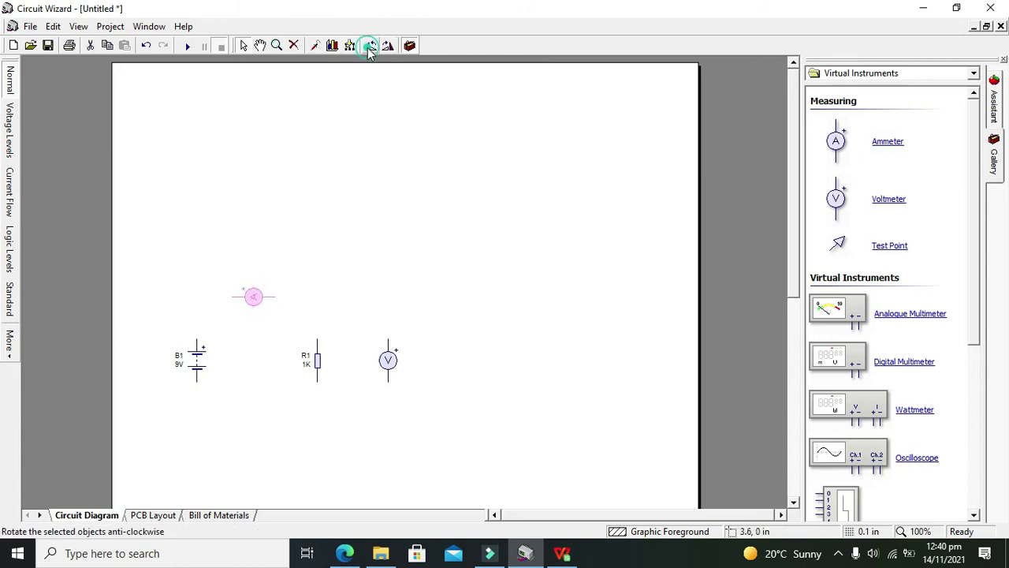
click(271, 252)
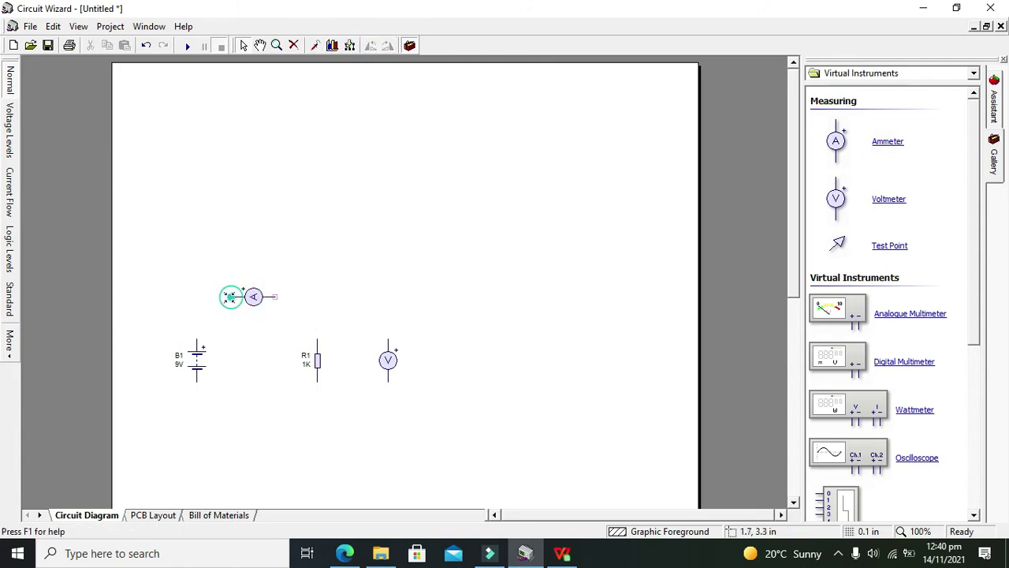
Wire the ammeter, battery and resistor into a closed series loop.
drag(233, 296, 197, 341)
drag(274, 296, 317, 339)
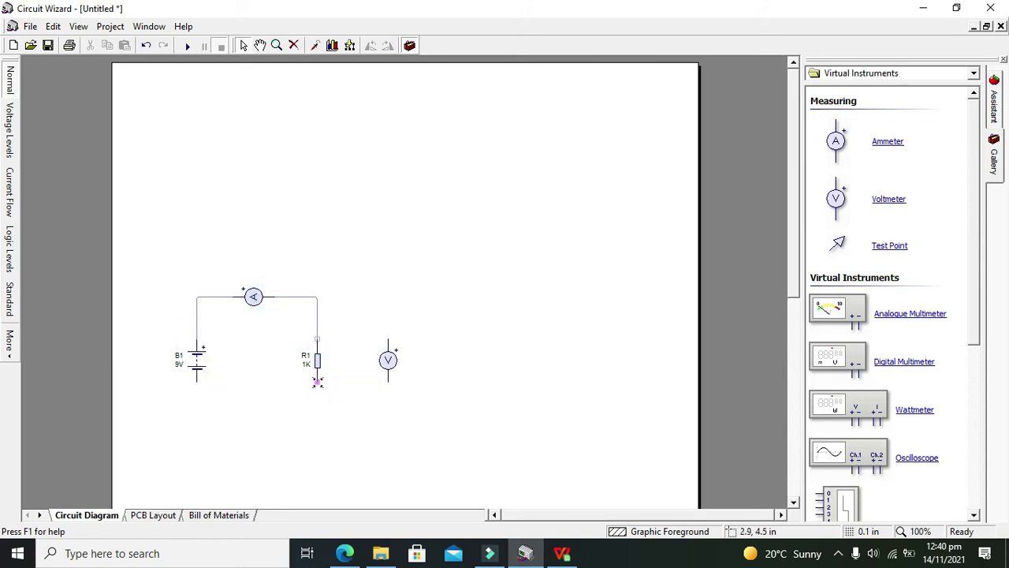
drag(318, 382, 197, 380)
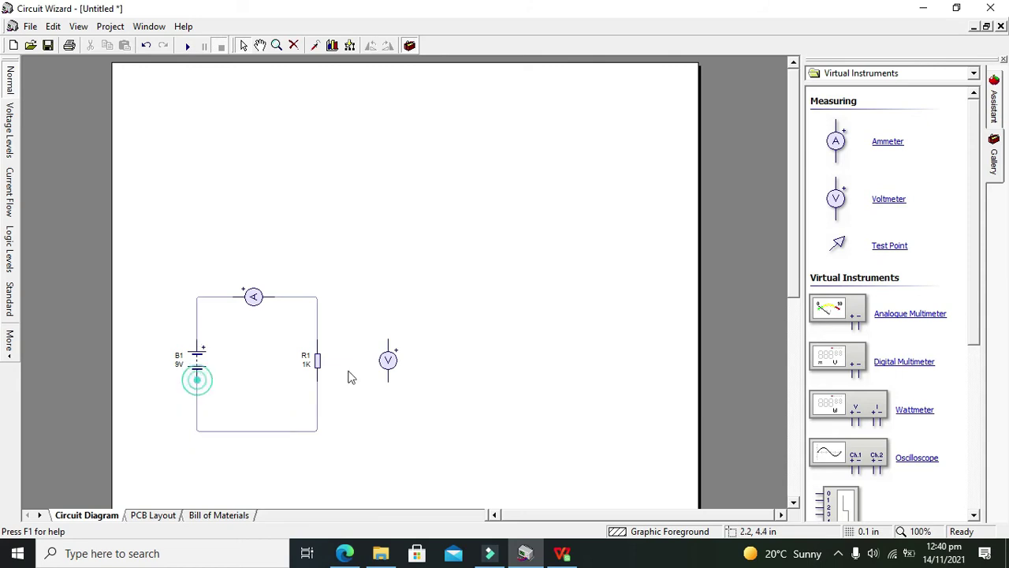
Connect the voltmeter across the resistor and straighten its wires.
drag(387, 360, 318, 339)
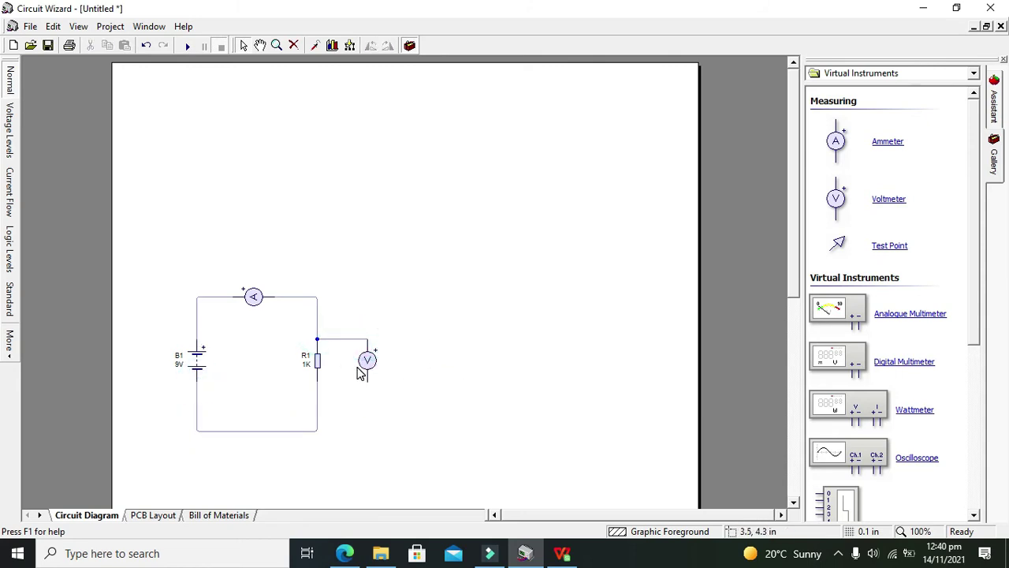
drag(367, 381, 317, 380)
drag(349, 340, 349, 322)
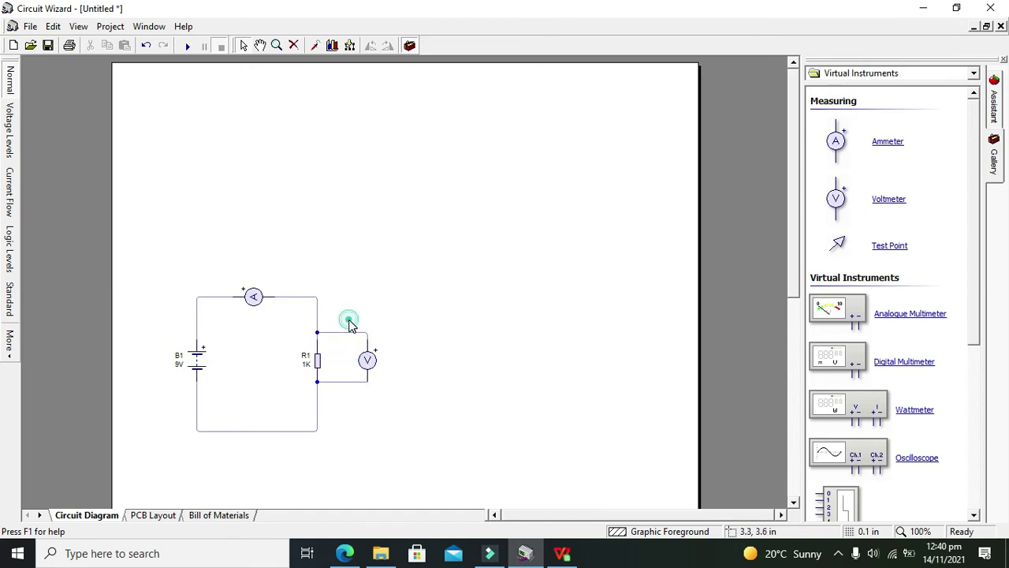
click(345, 382)
drag(344, 381, 347, 388)
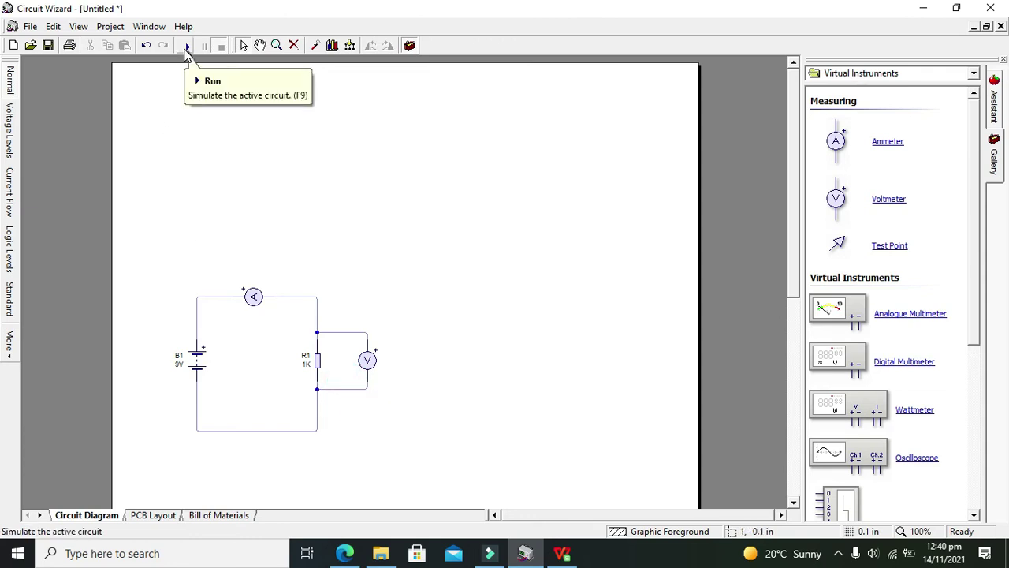
Test-run the circuit, then set R1 to 500 Ω and simulate to read 18.00mA and 9.00V.
click(186, 49)
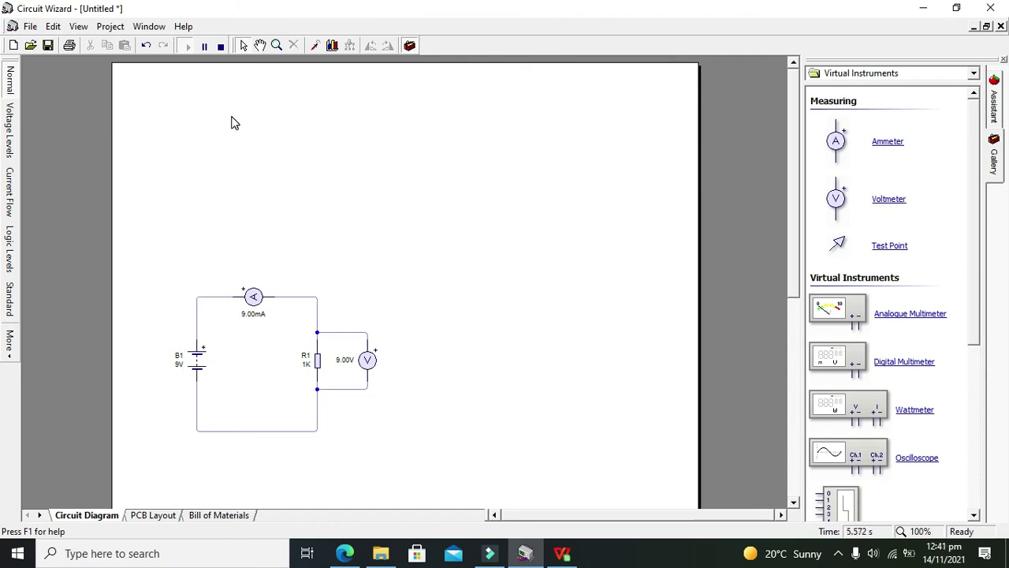
click(221, 46)
double_click(319, 367)
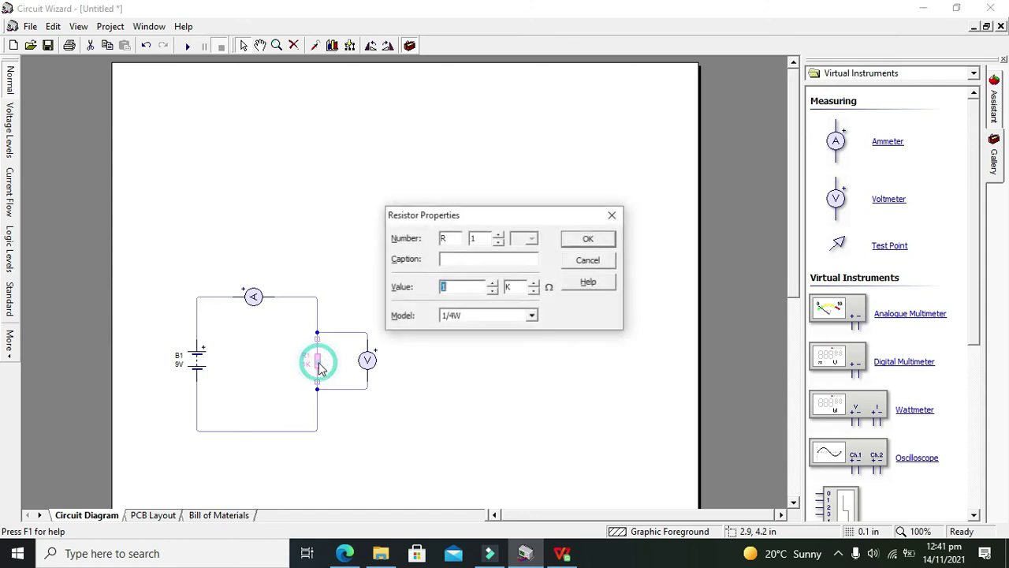
text(500)
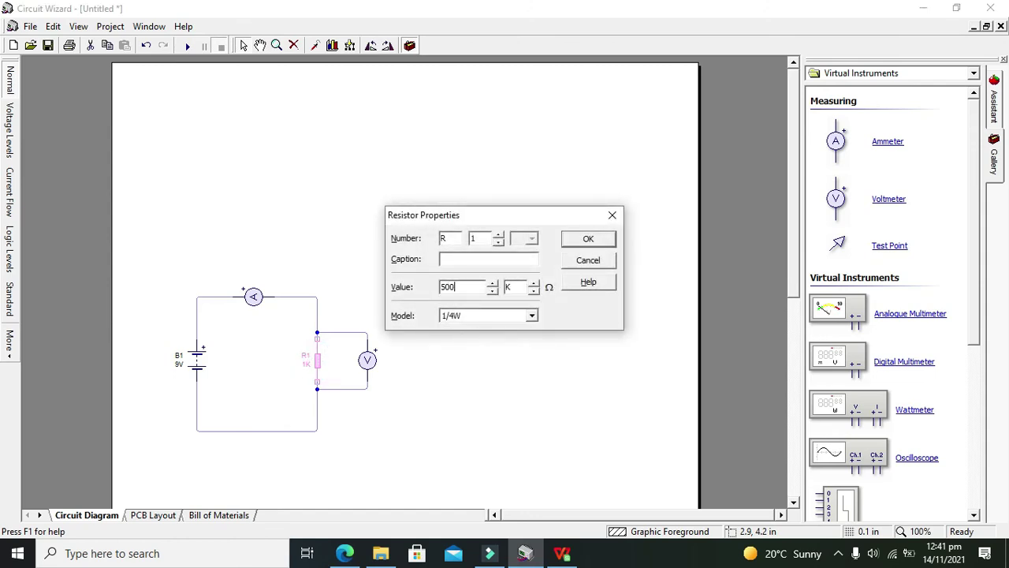
click(533, 290)
click(588, 238)
click(187, 47)
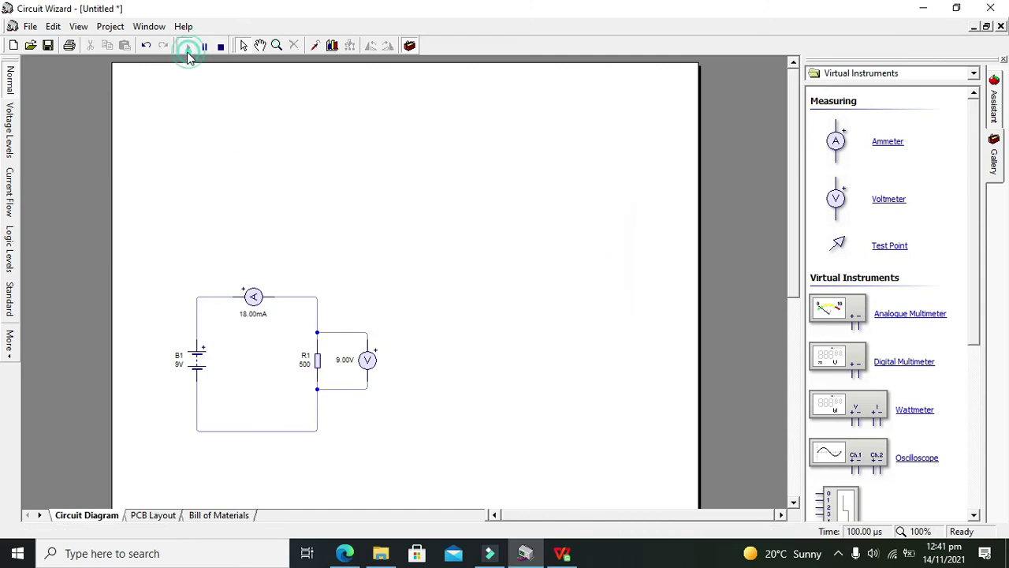
click(311, 187)
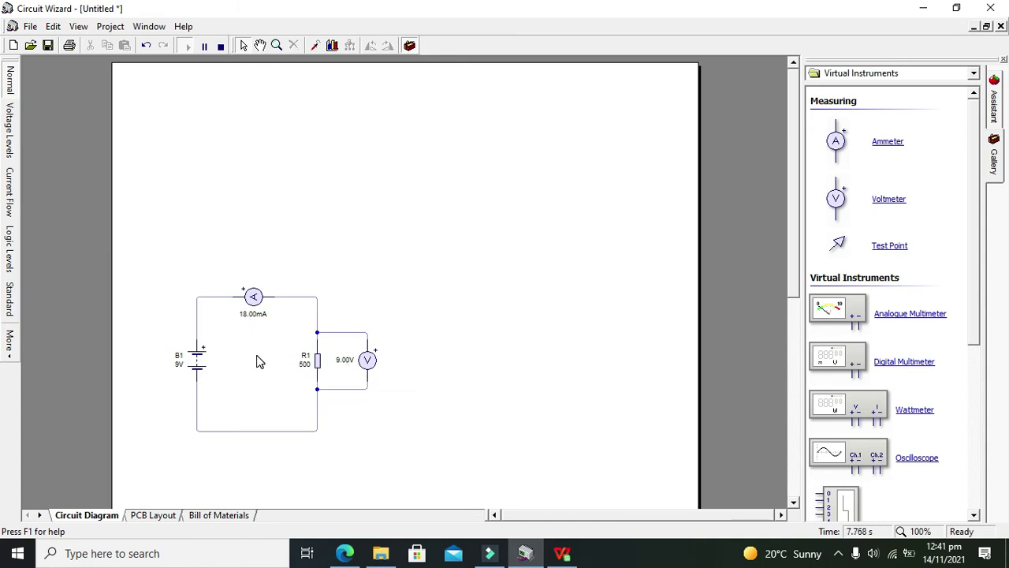
Set battery B1 to 10V and run the simulation.
click(221, 45)
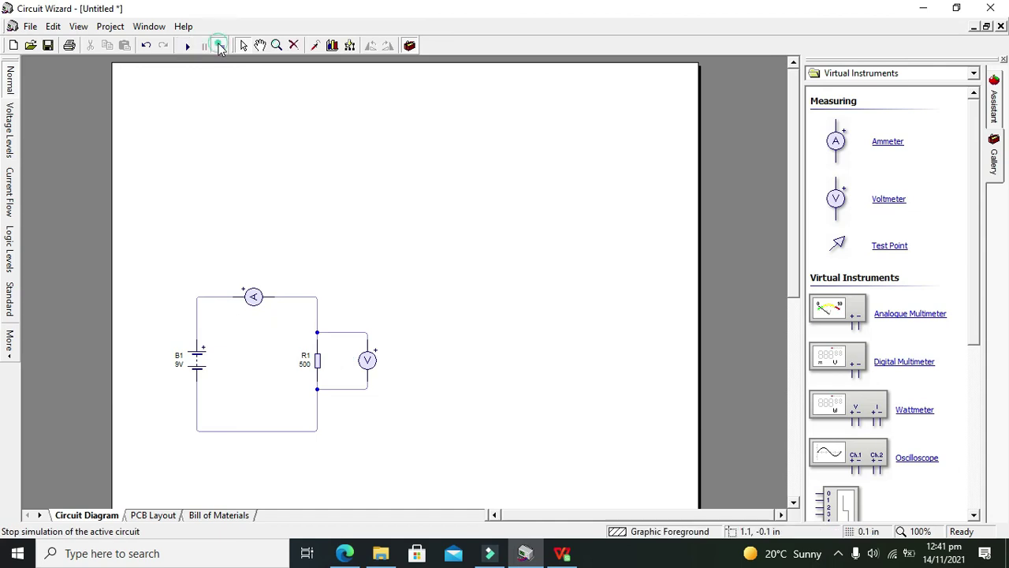
click(187, 355)
double_click(197, 363)
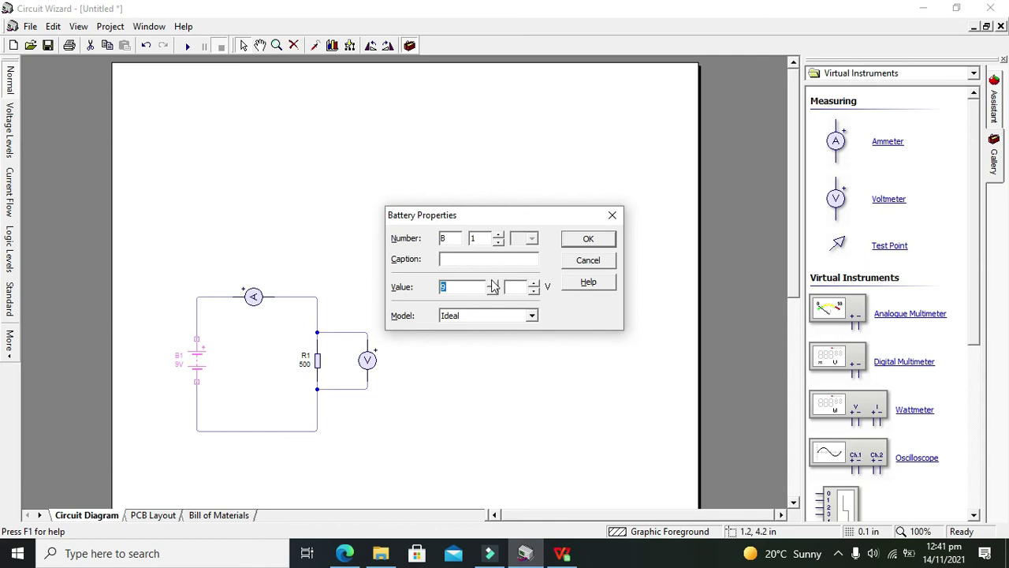
text(10)
click(575, 244)
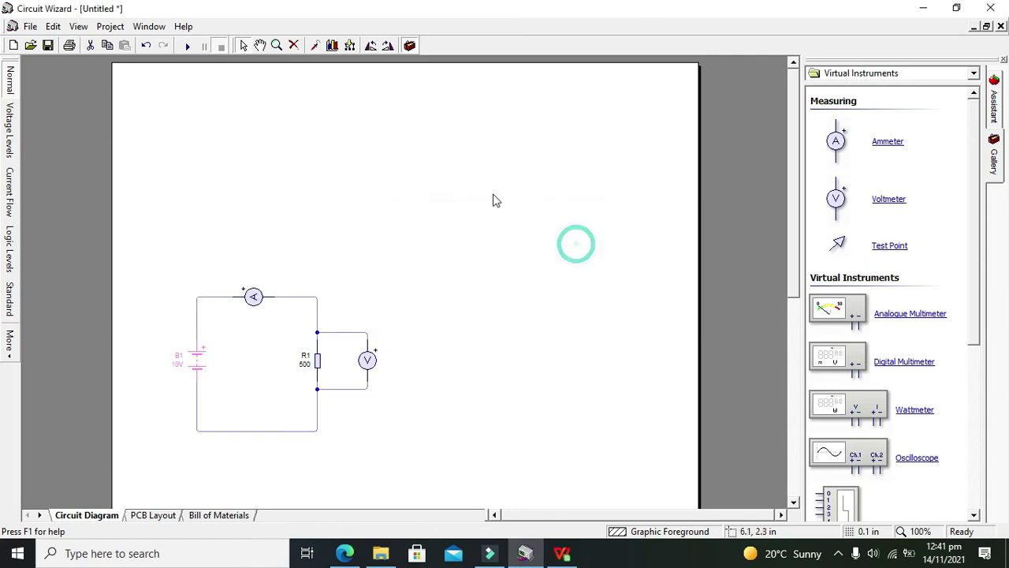
click(188, 45)
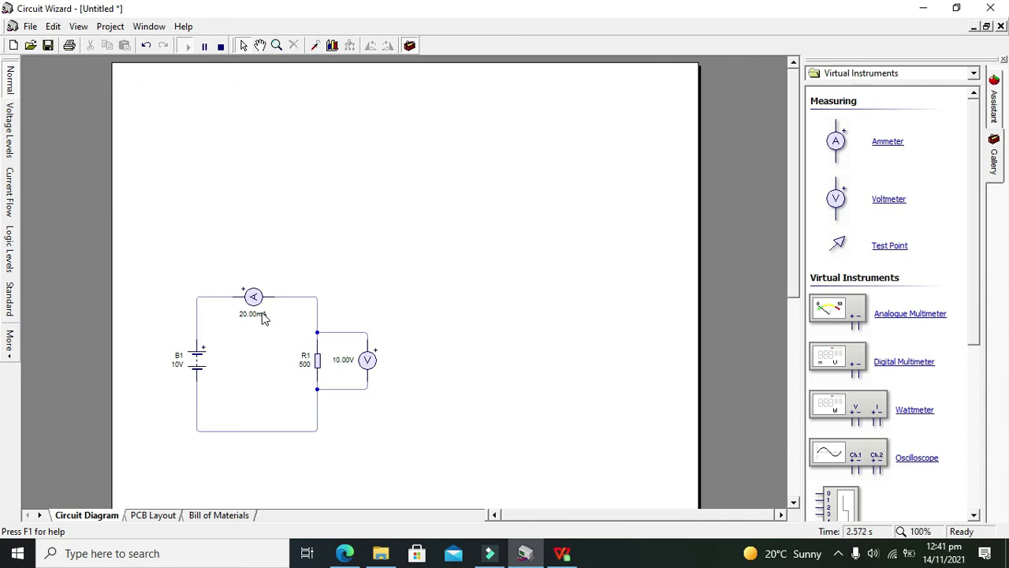
Change battery B1 to 11V and re-run the simulation.
click(221, 46)
click(198, 361)
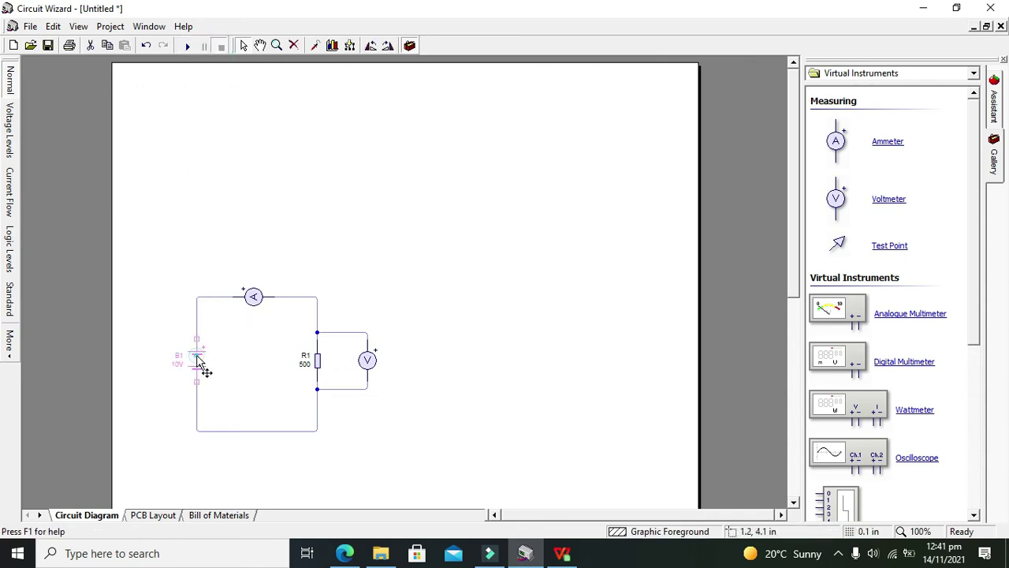
double_click(198, 362)
text(11)
click(490, 287)
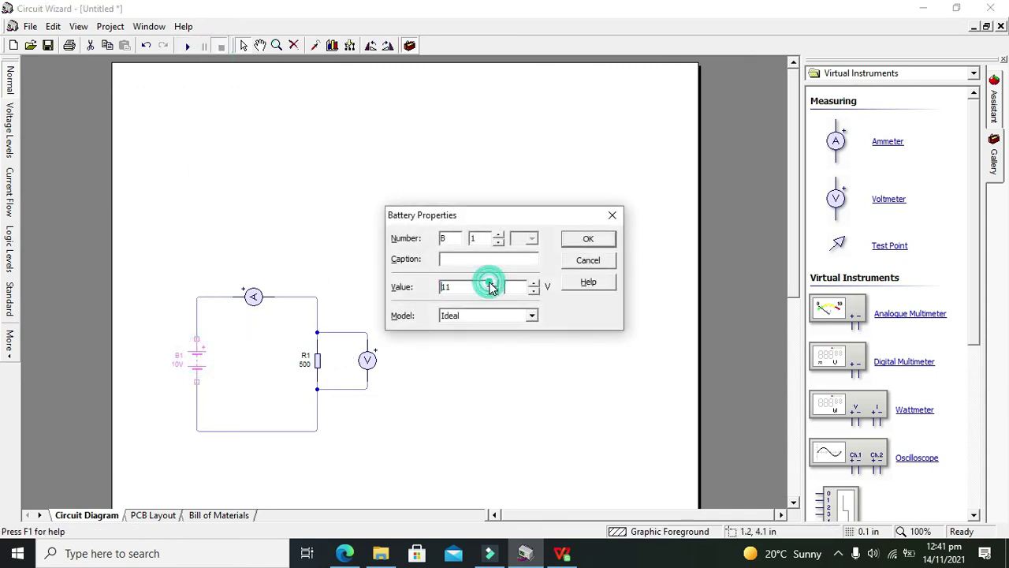
click(585, 241)
click(373, 167)
click(186, 46)
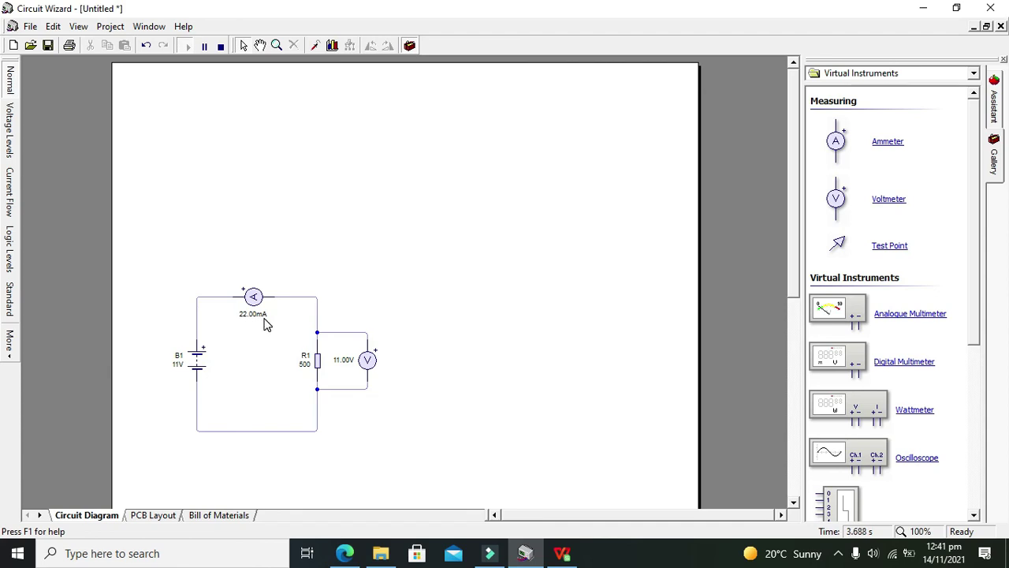
Raise battery B1 to 12V, giving meter readings of 23.99mA and 12.00V.
double_click(198, 358)
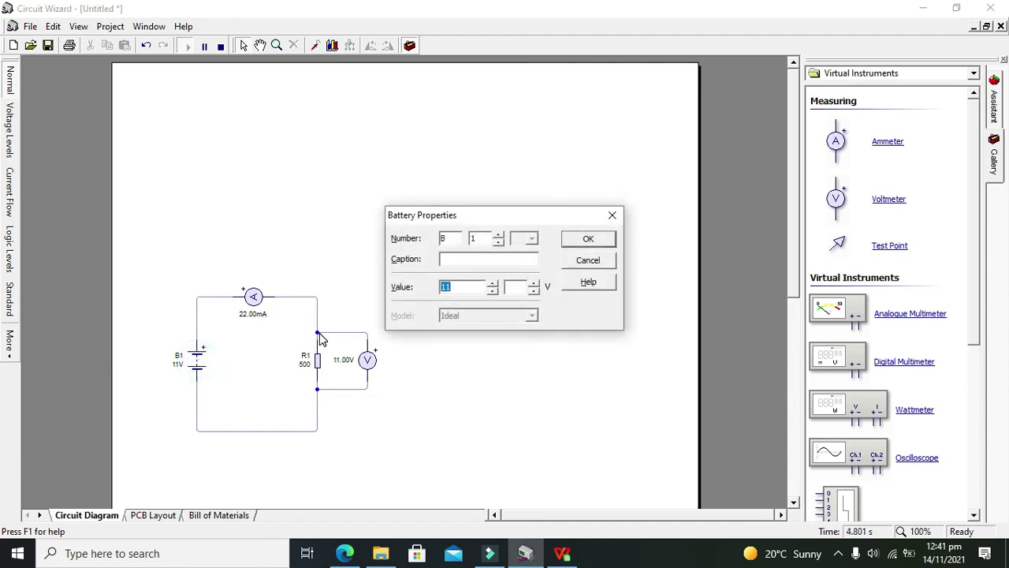
text(1)
click(588, 238)
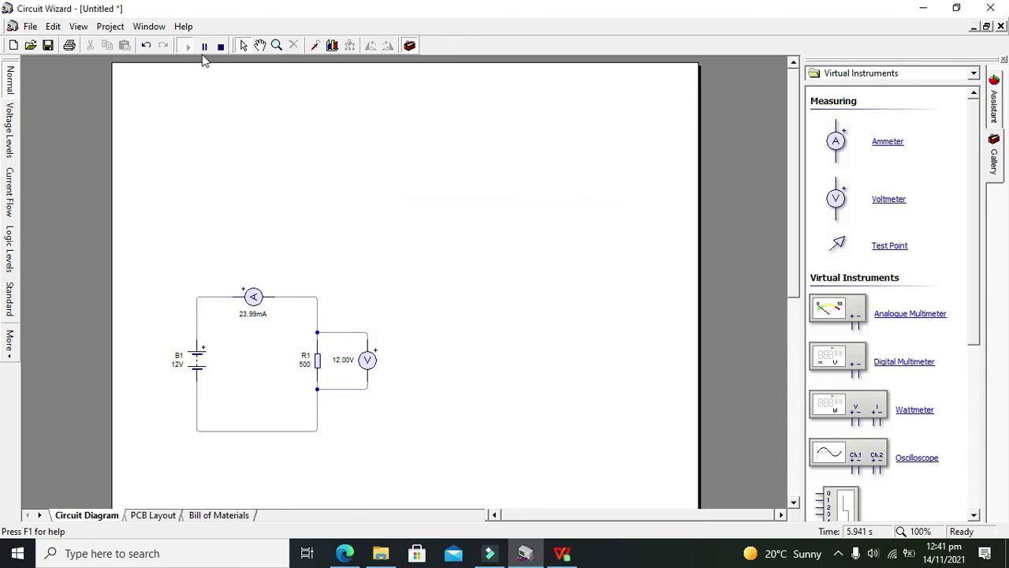
click(220, 46)
click(186, 47)
mouse_move(200, 366)
click(838, 552)
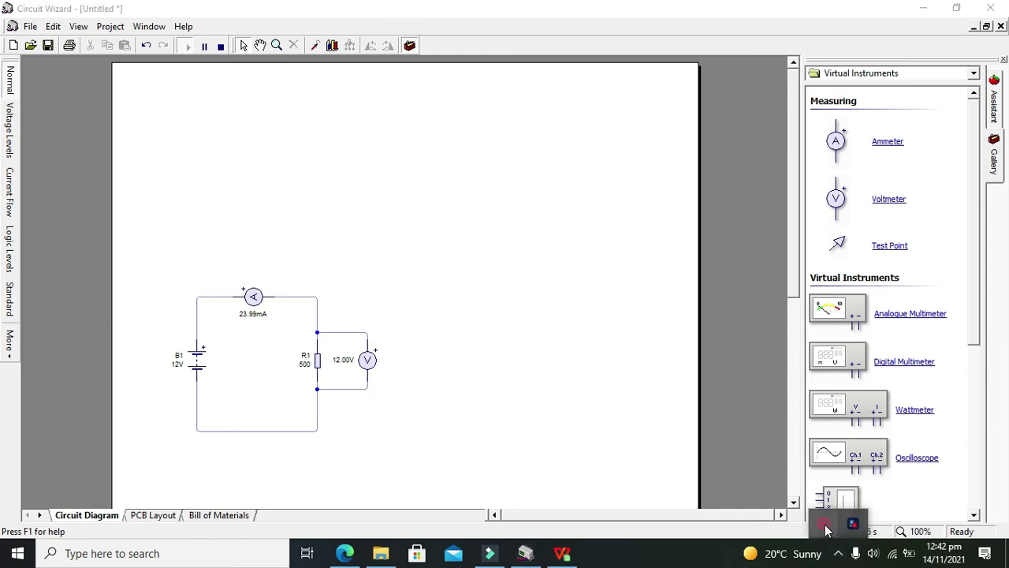